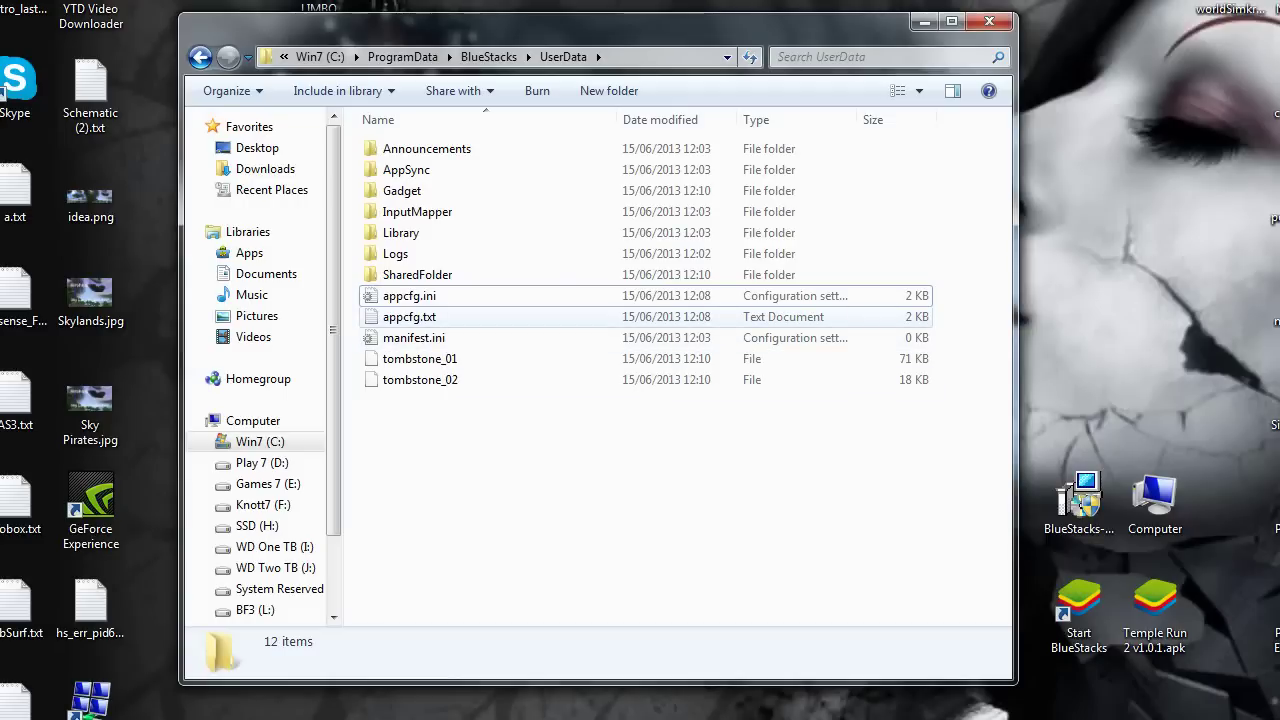
right_click(434, 460)
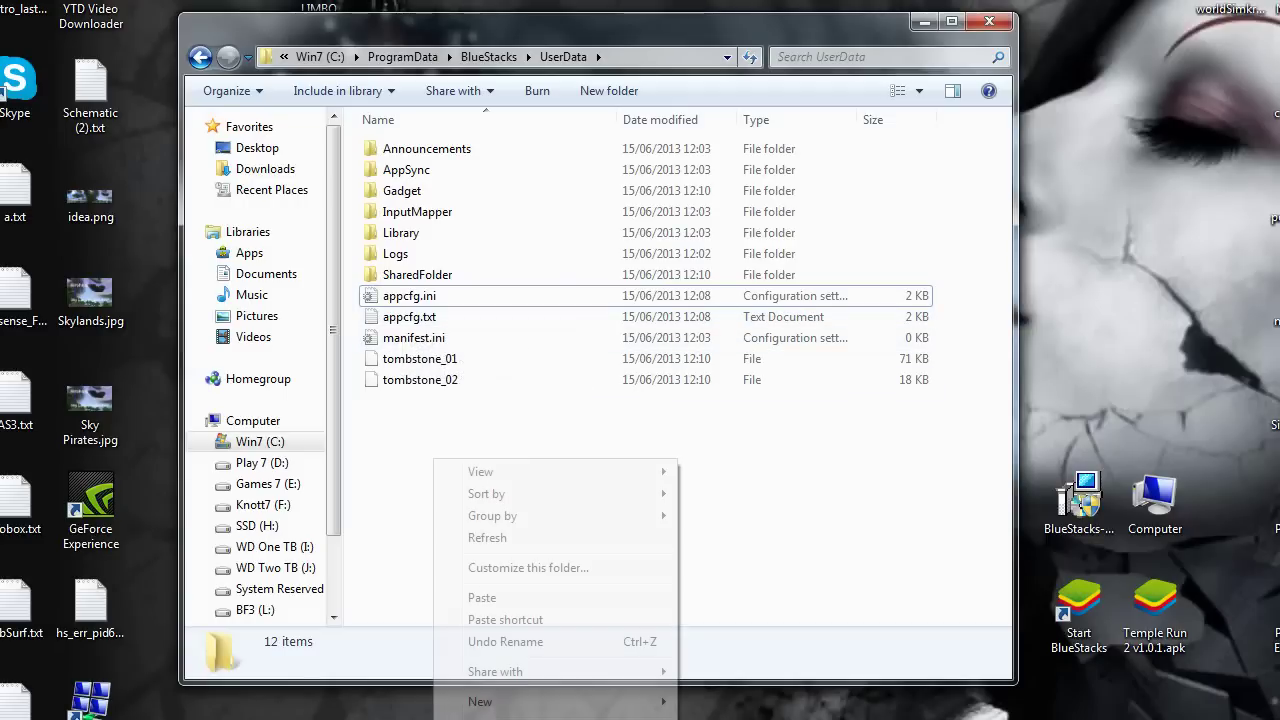
mouse_move(560, 701)
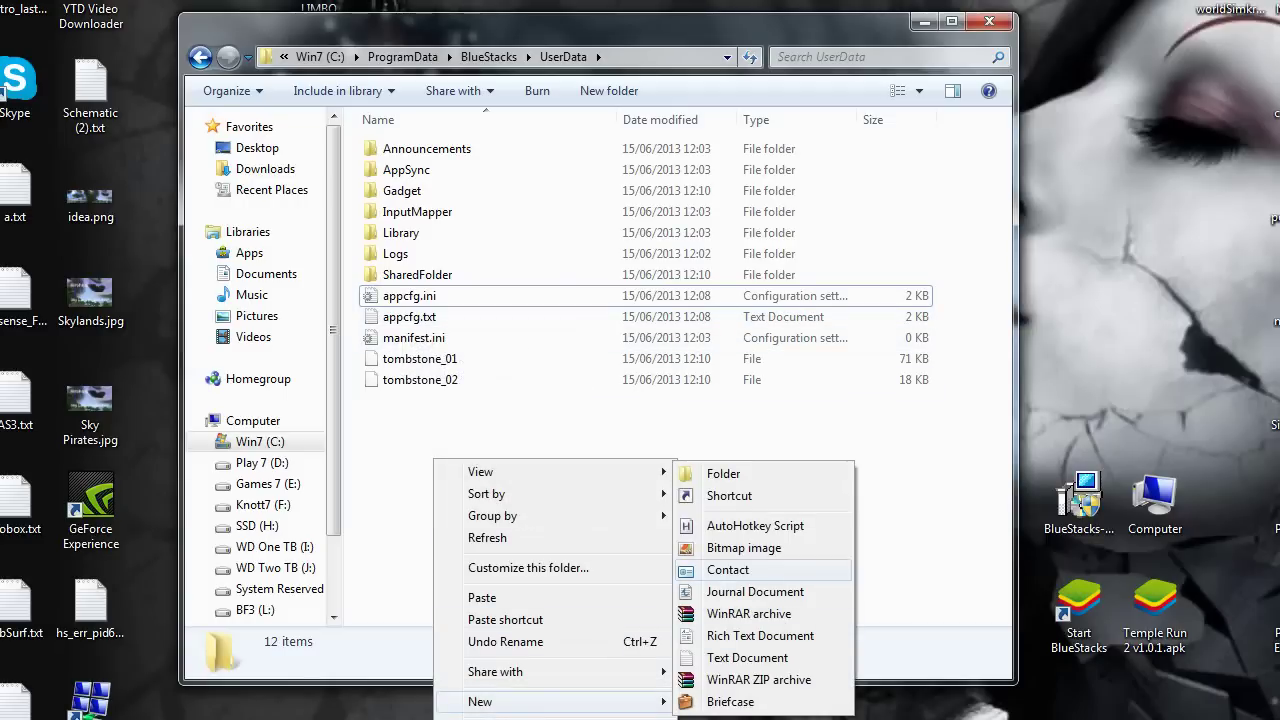
left_click(747, 657)
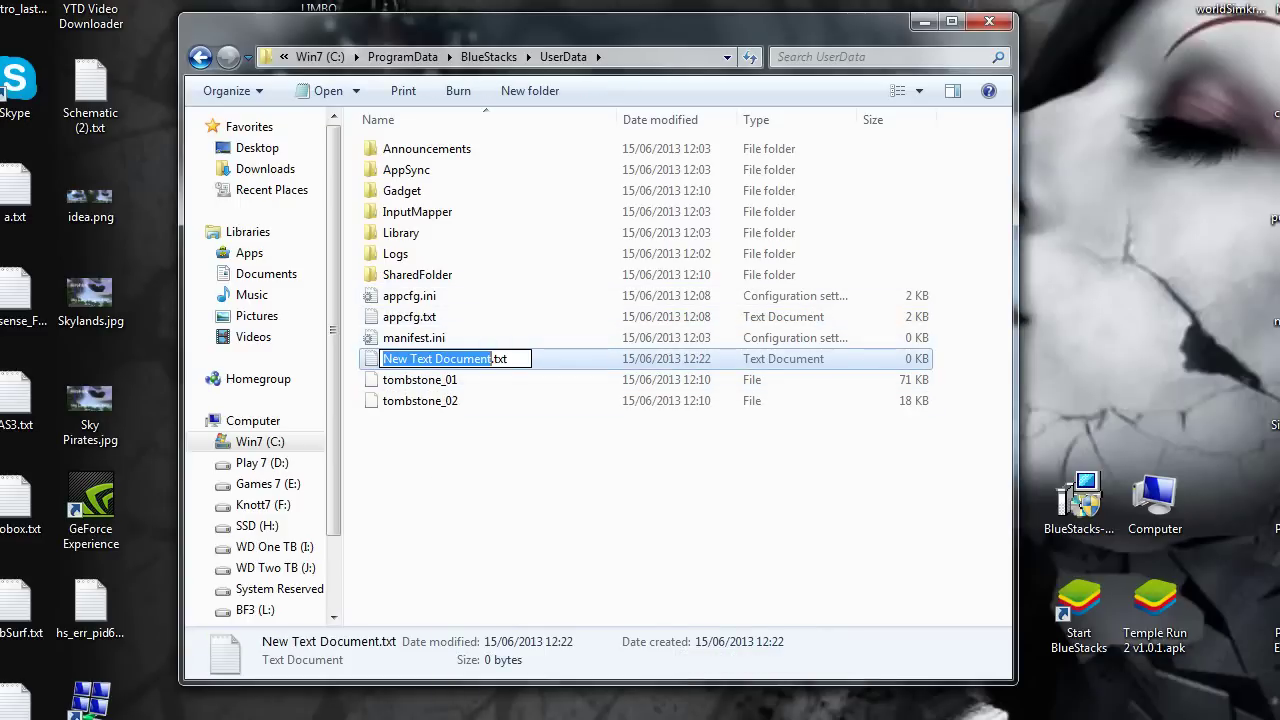
type("appcfg")
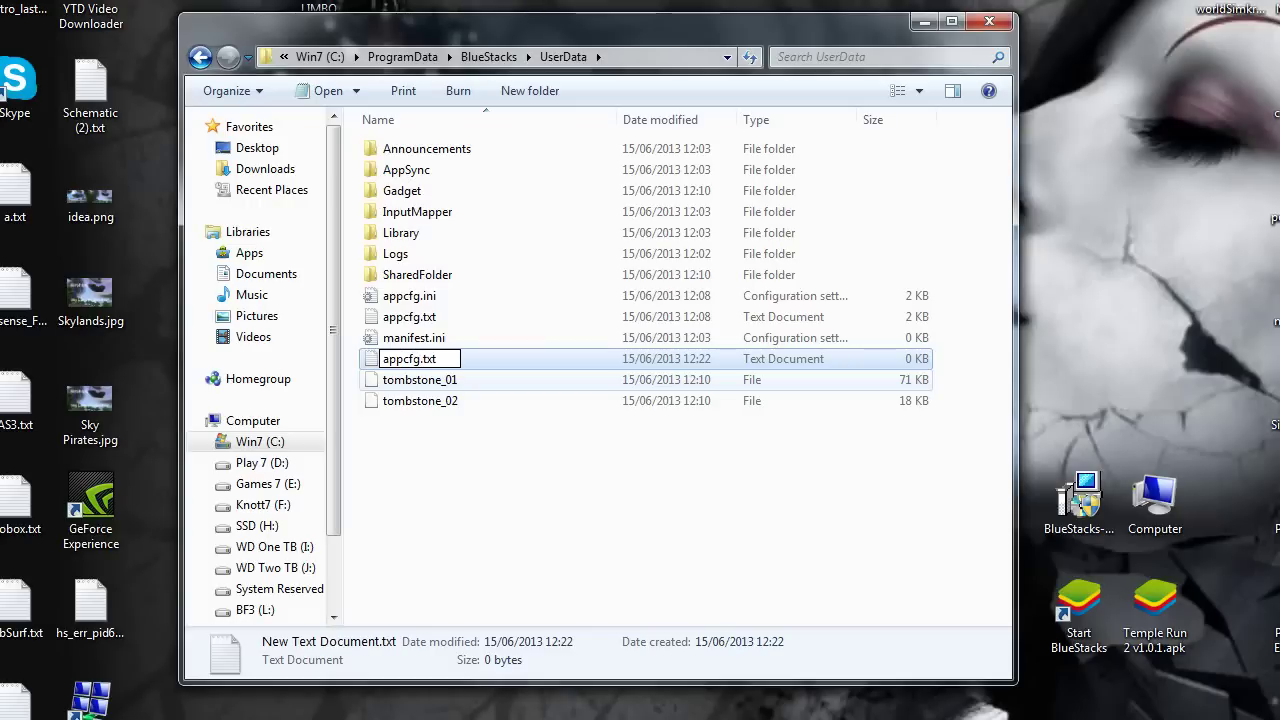
key("Return")
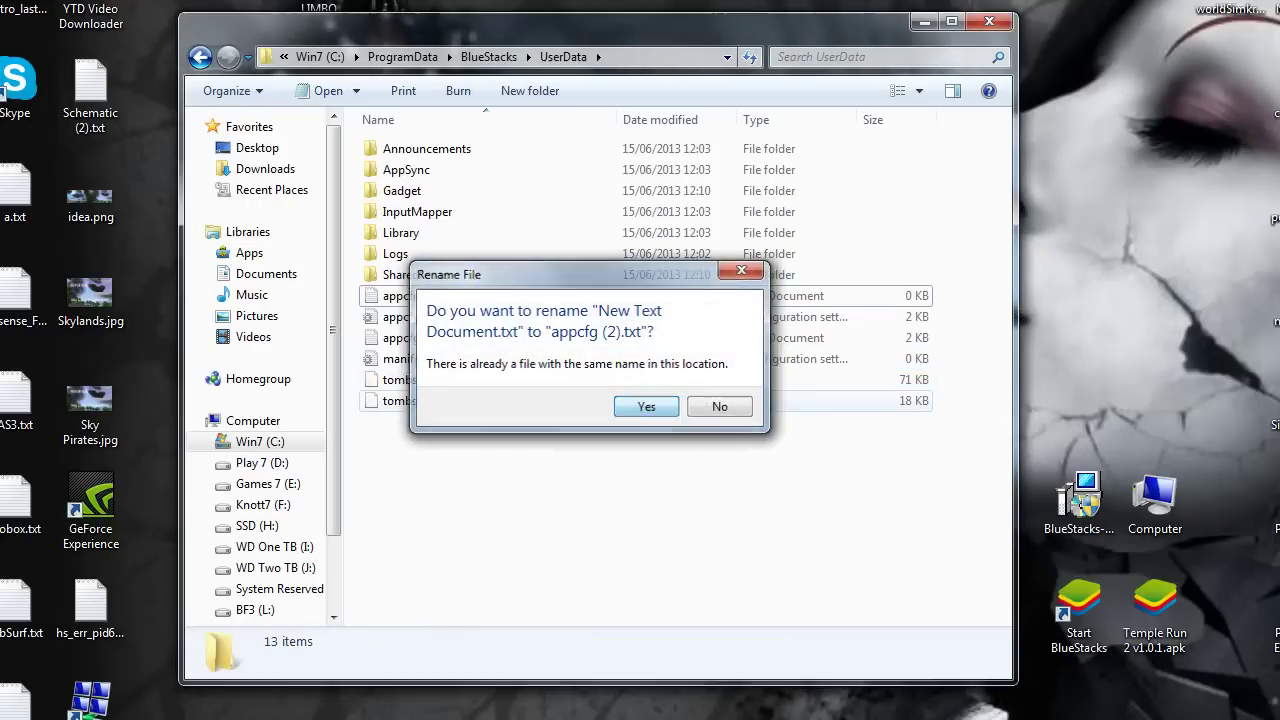
key("Return")
right_click(440, 296)
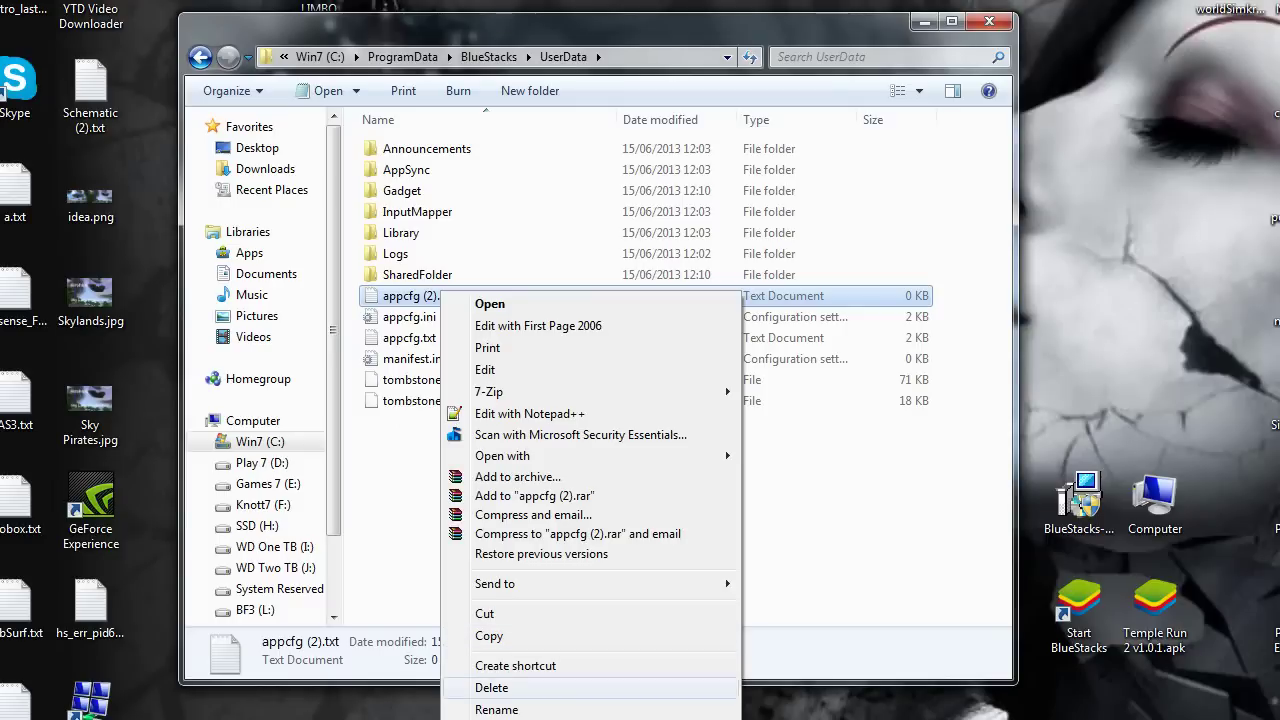
left_click(491, 687)
key("Return")
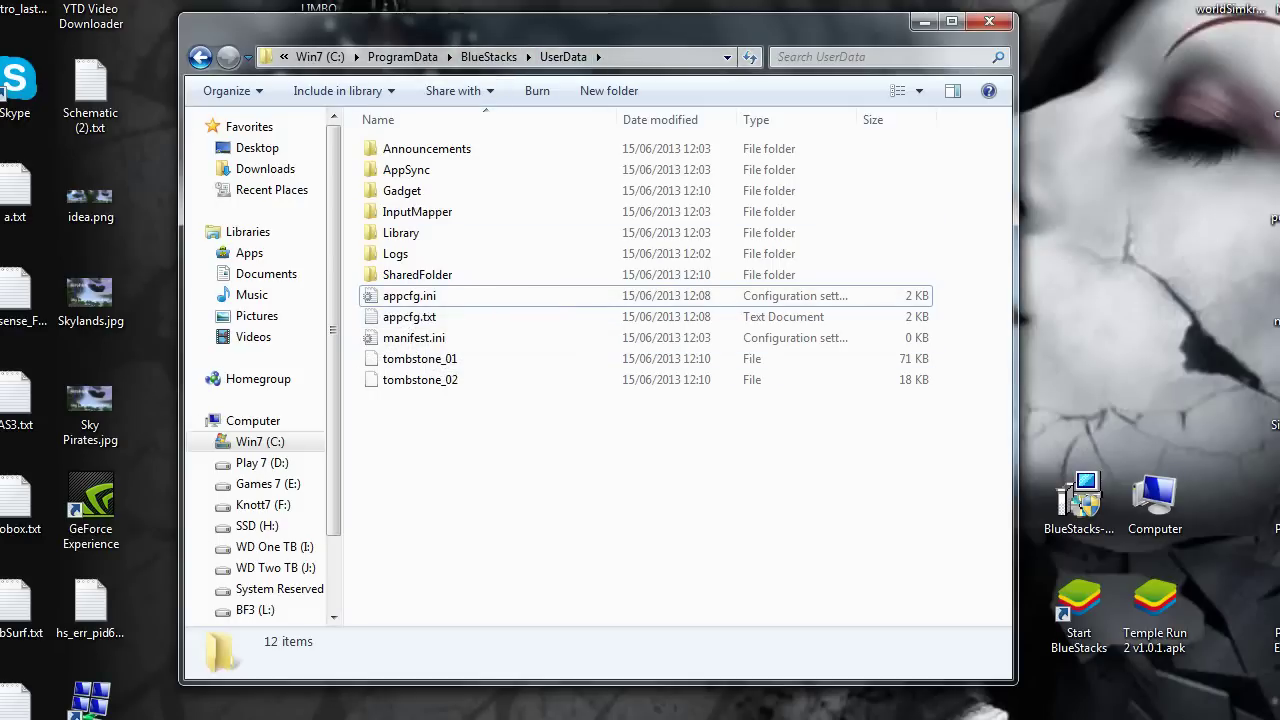
double_click(409, 296)
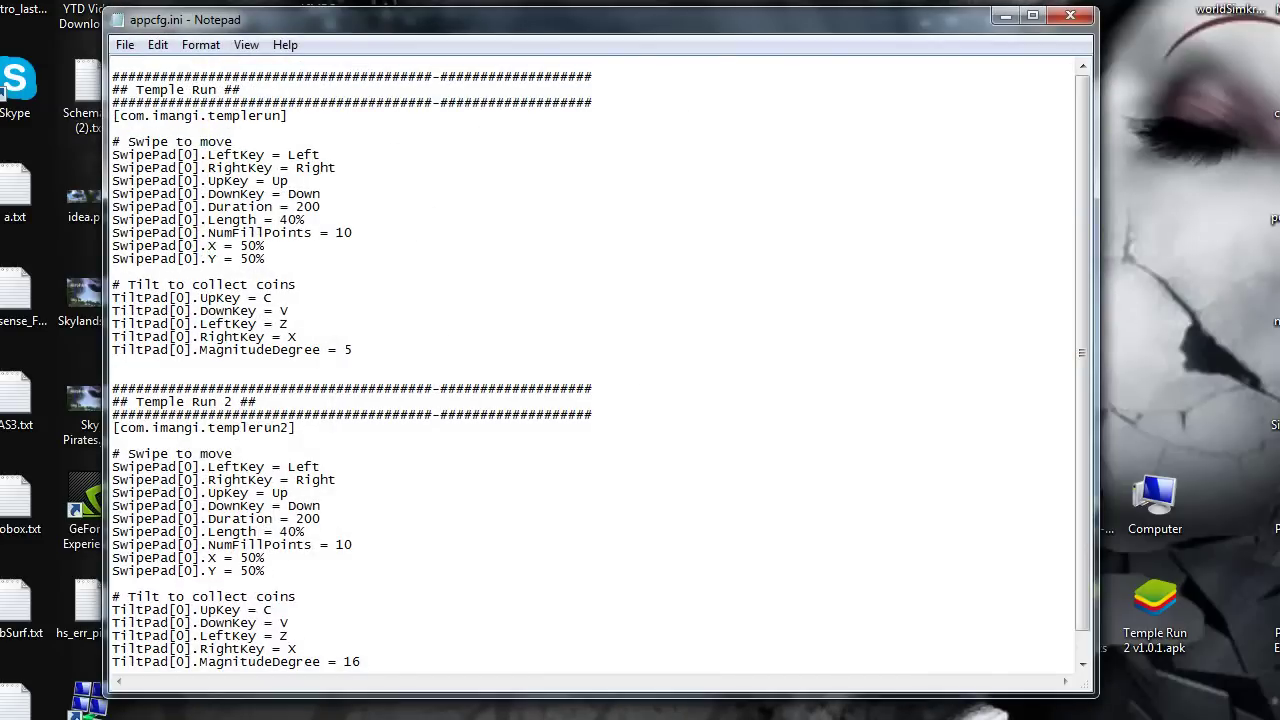
scroll(600, 364, "down", 1)
scroll(4, 88, "up", 1)
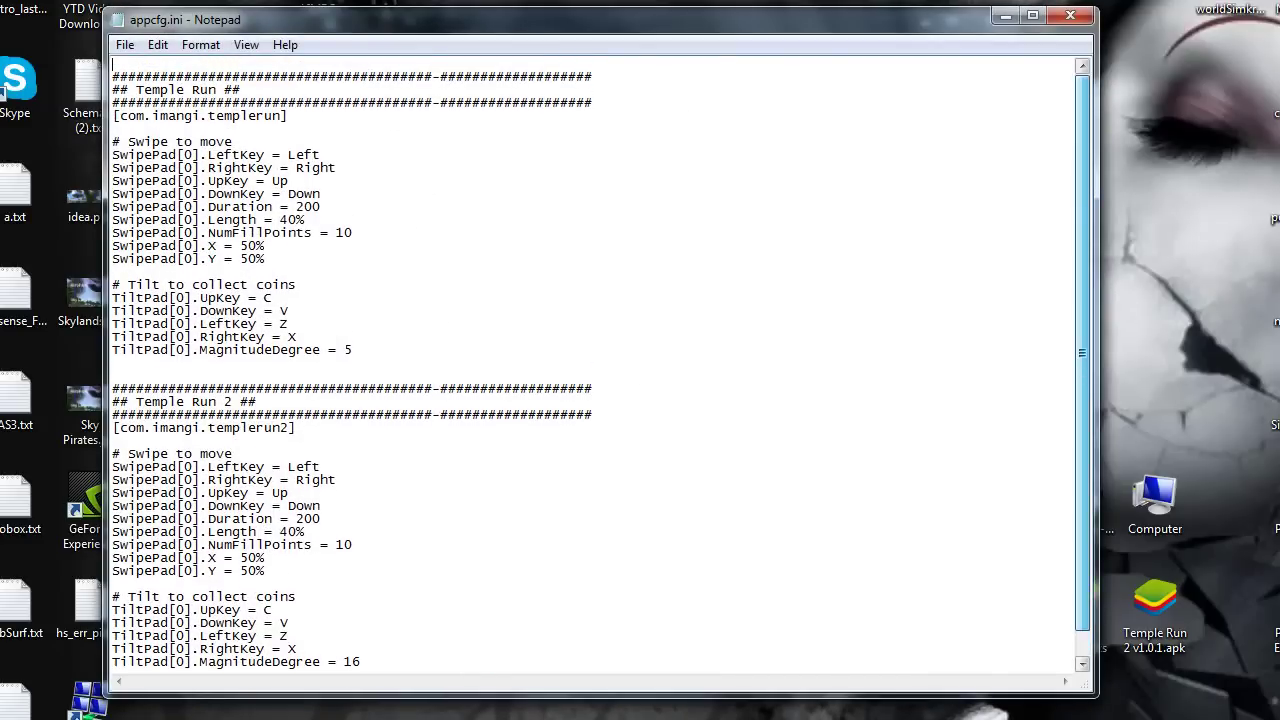
scroll(4, 88, "down", 1)
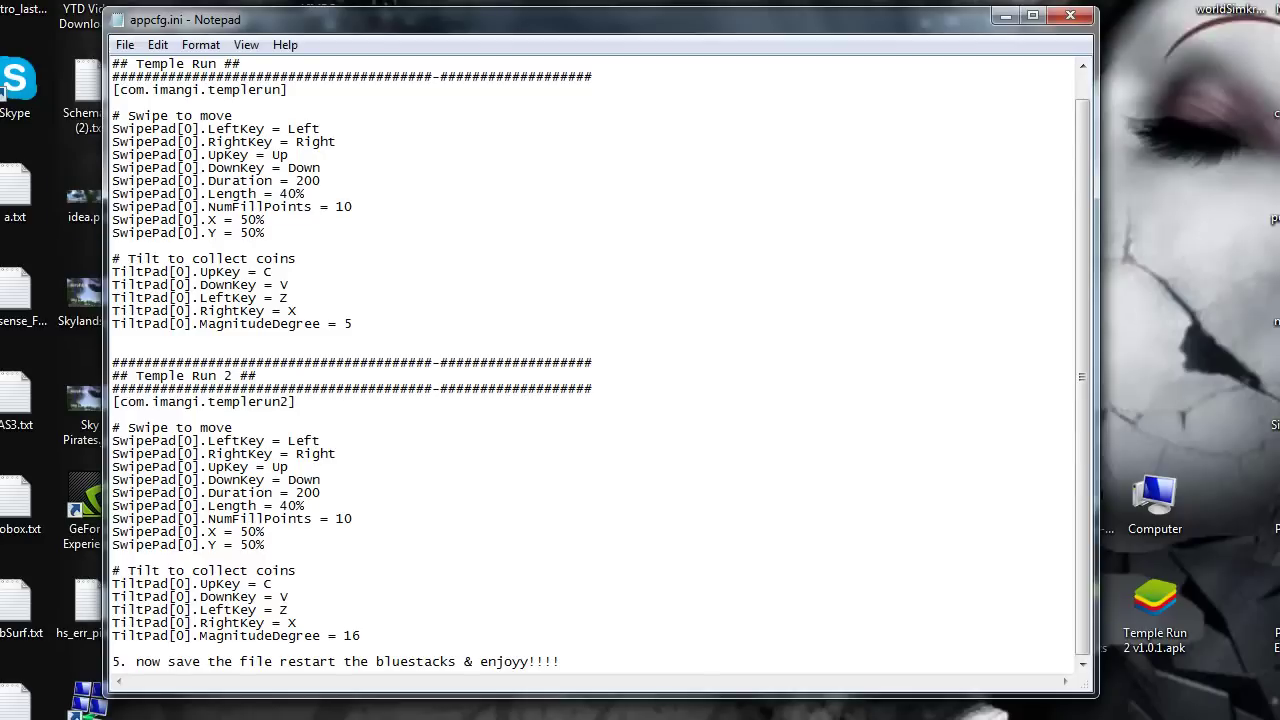
left_click(1070, 15)
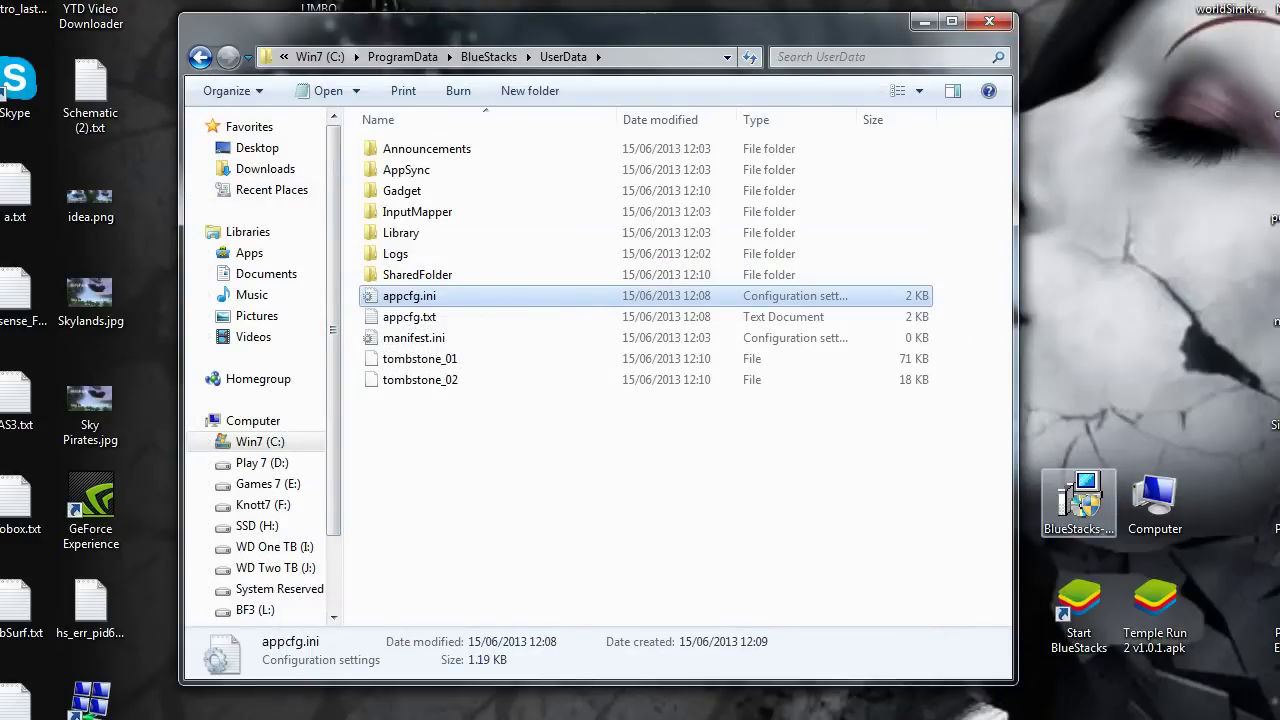
- From Computer, go through Win7 (C:) and ProgramData to the BlueStacks\UserData folder
left_click(1155, 500)
double_click(1155, 500)
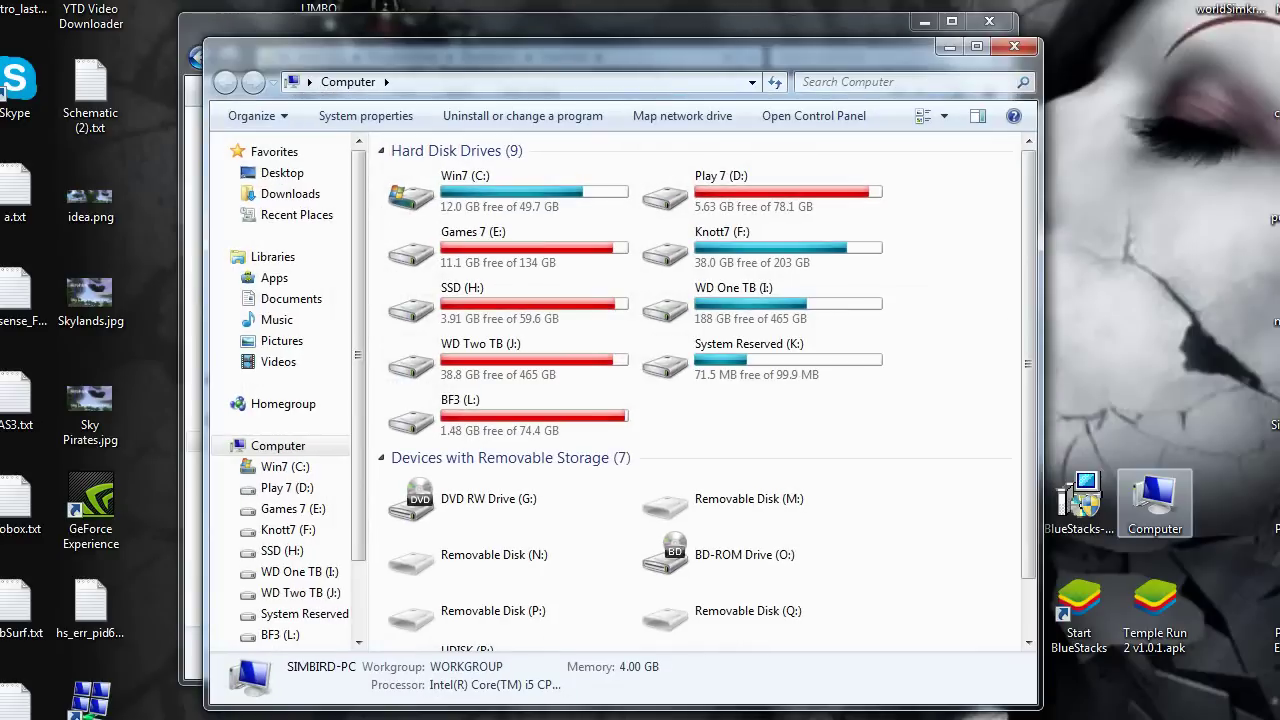
left_click(470, 190)
double_click(470, 190)
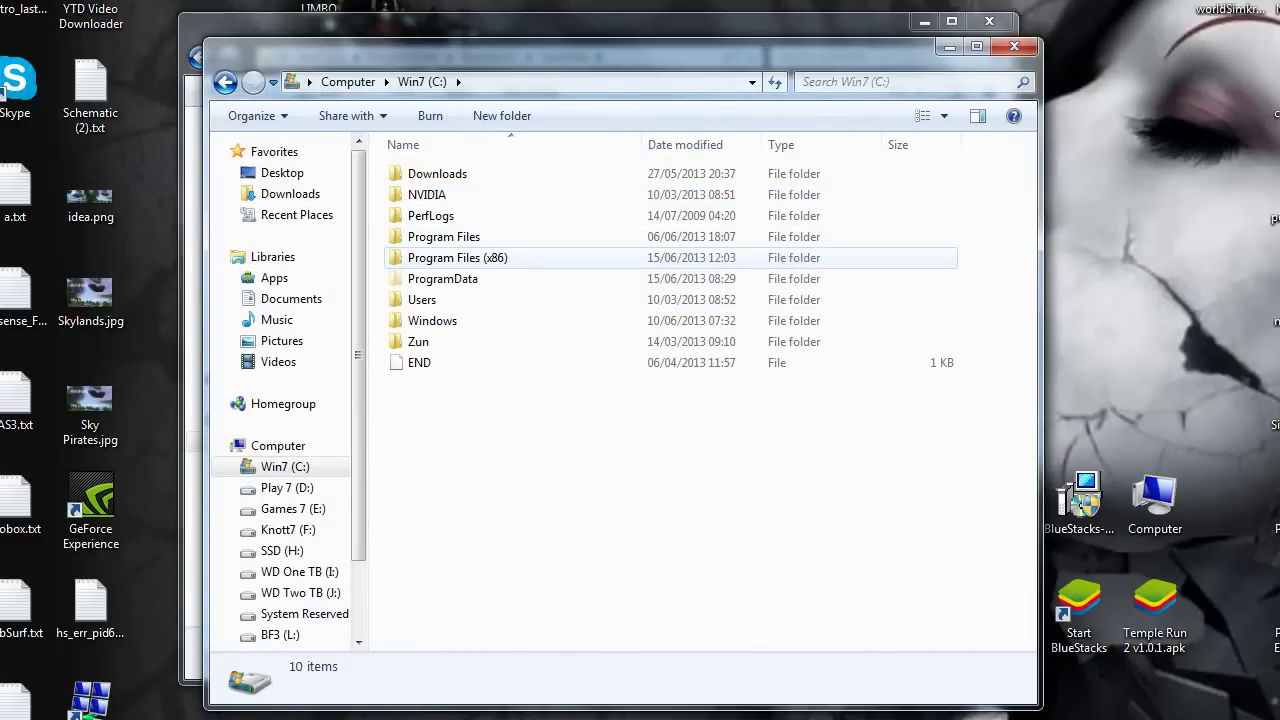
double_click(443, 278)
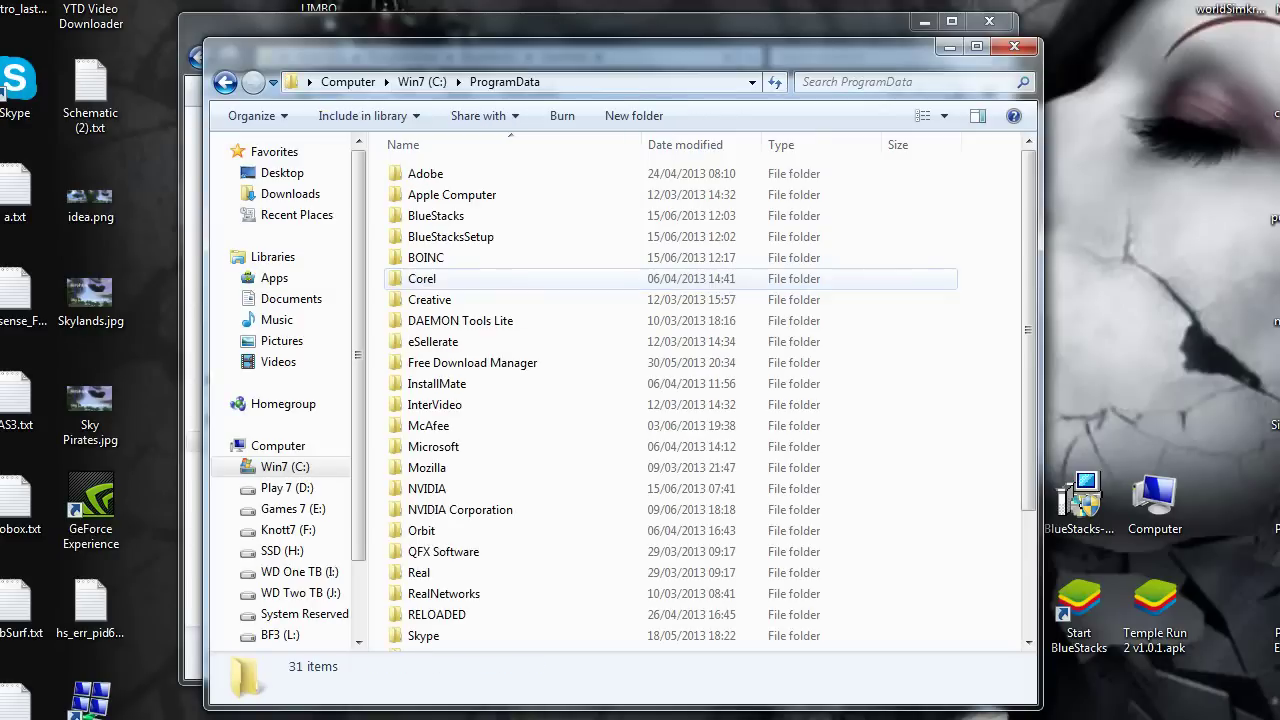
left_click(225, 81)
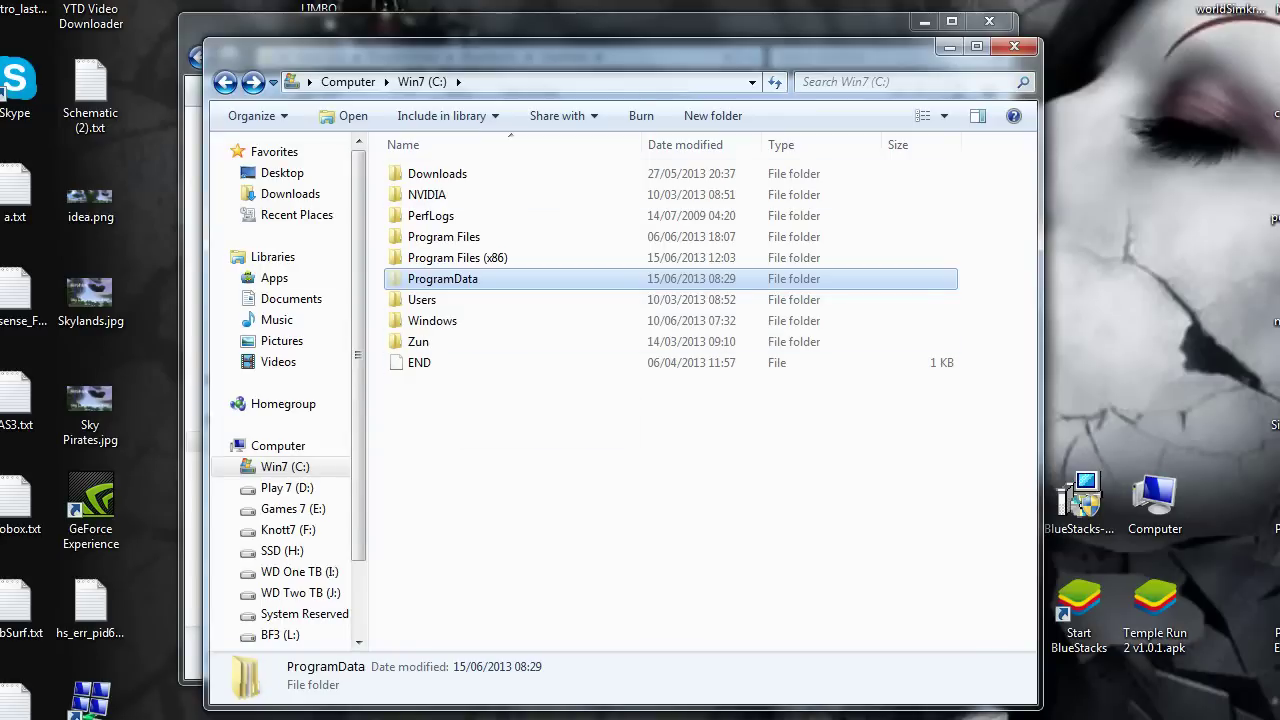
left_click(660, 420)
double_click(443, 279)
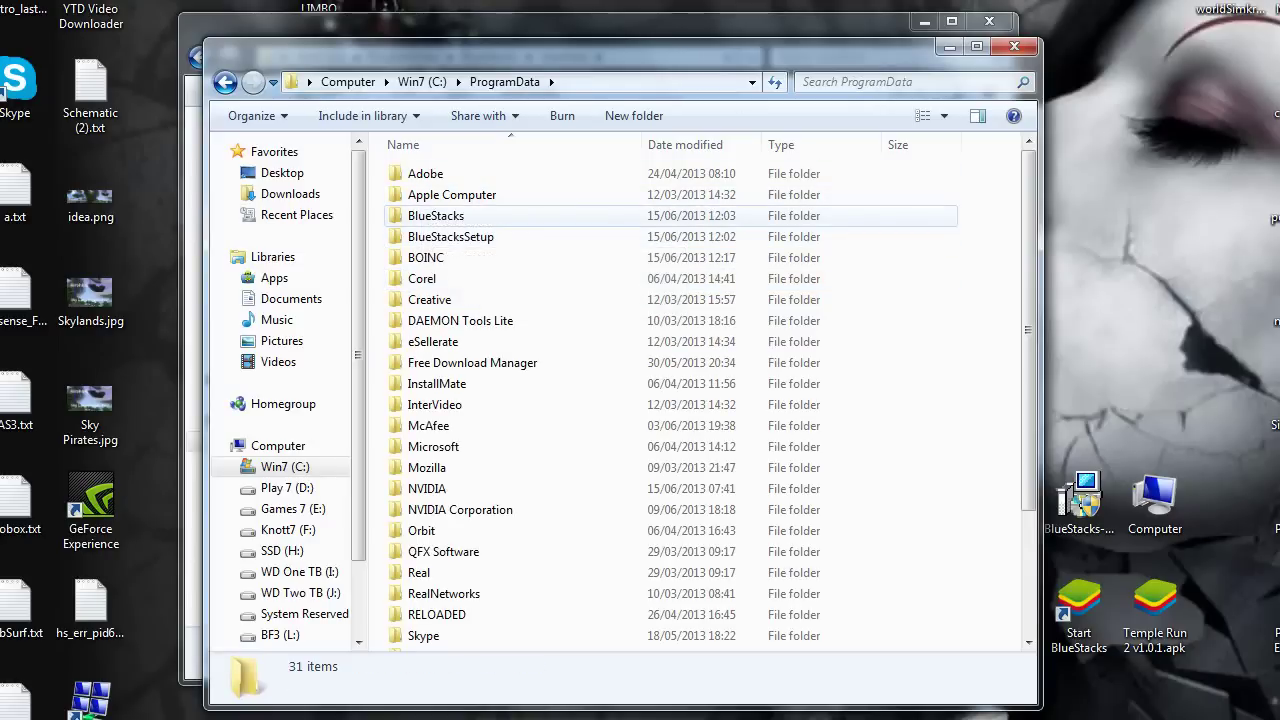
double_click(436, 215)
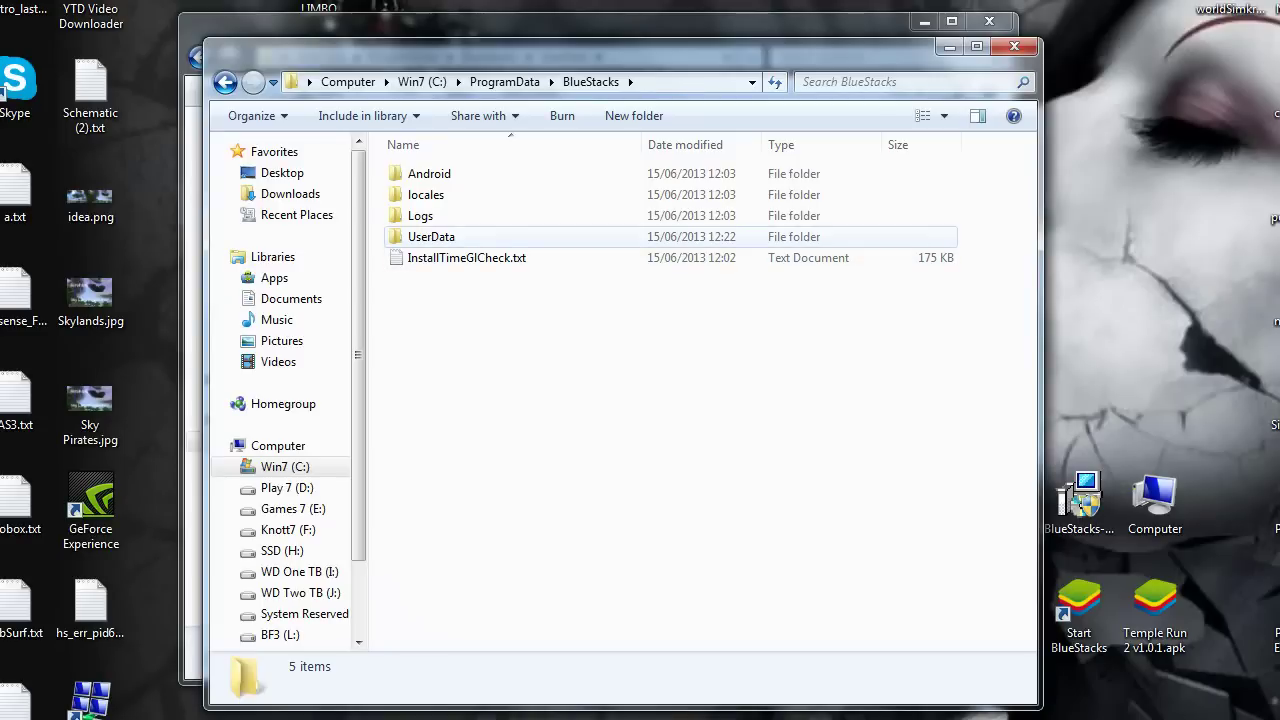
double_click(431, 237)
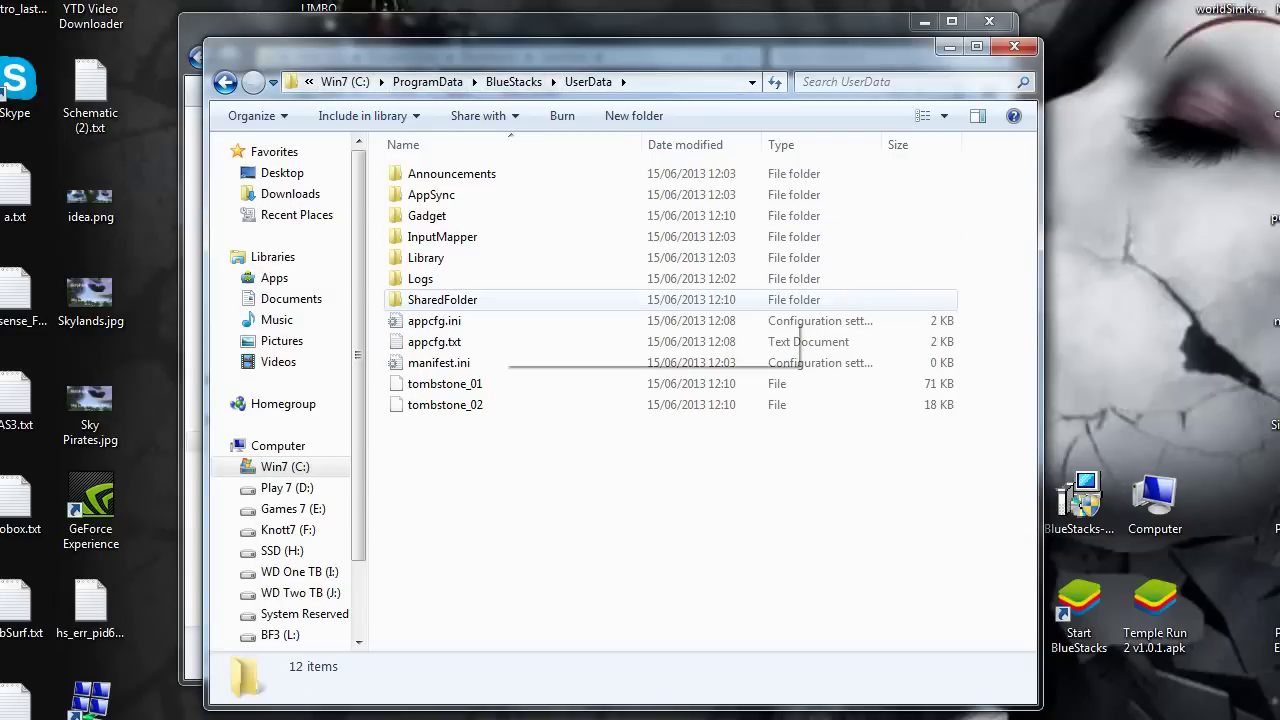
- Preview the contents of appcfg.txt in Notepad, then close it
left_click(434, 320)
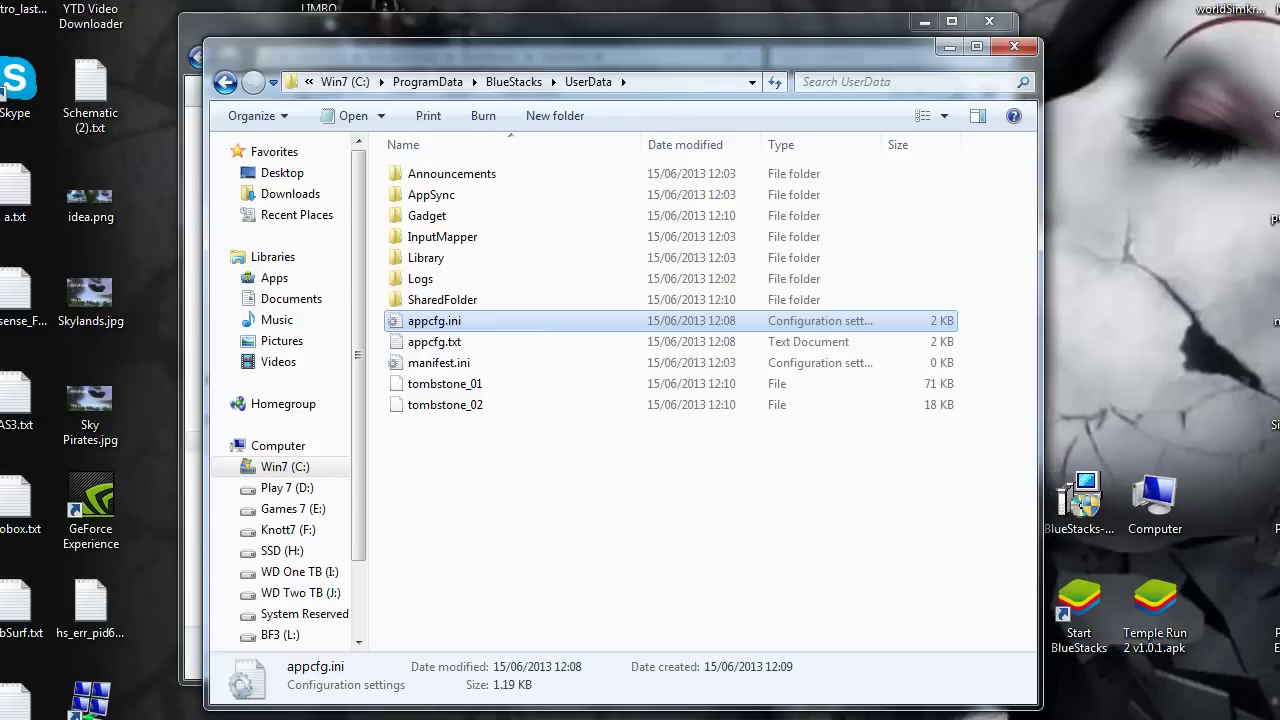
left_click(434, 341)
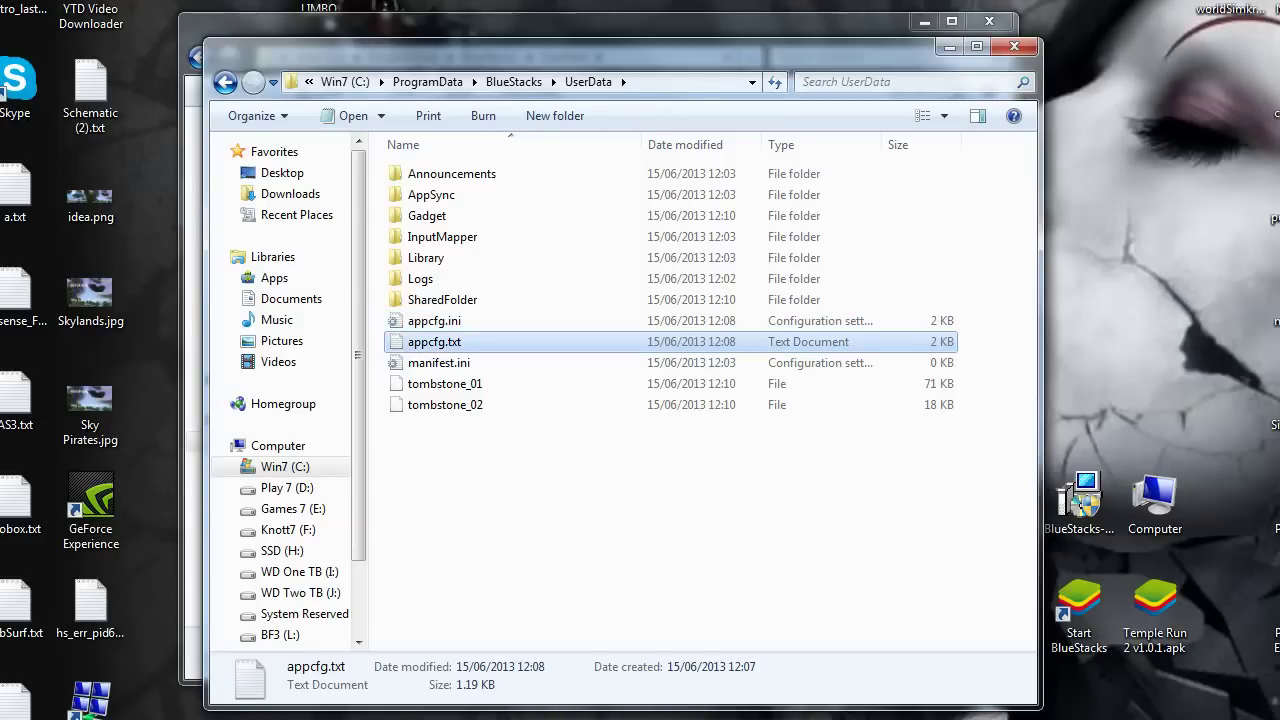
key("Return")
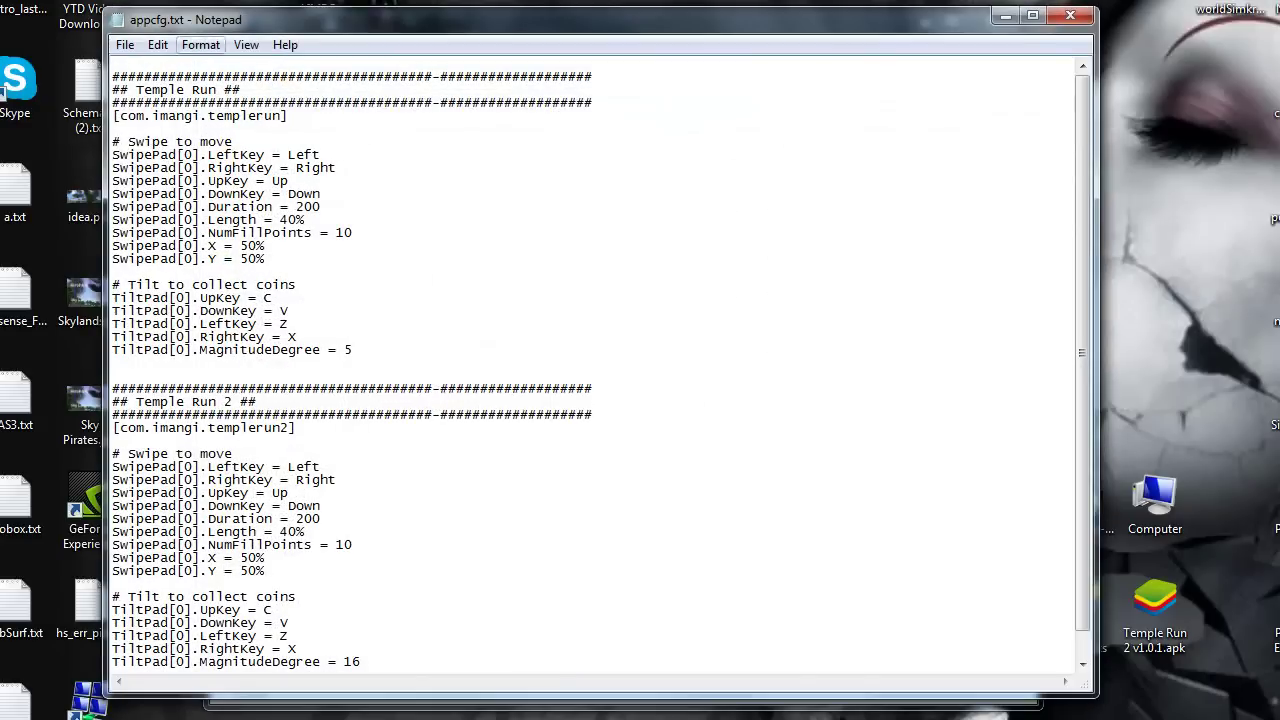
left_click(1070, 15)
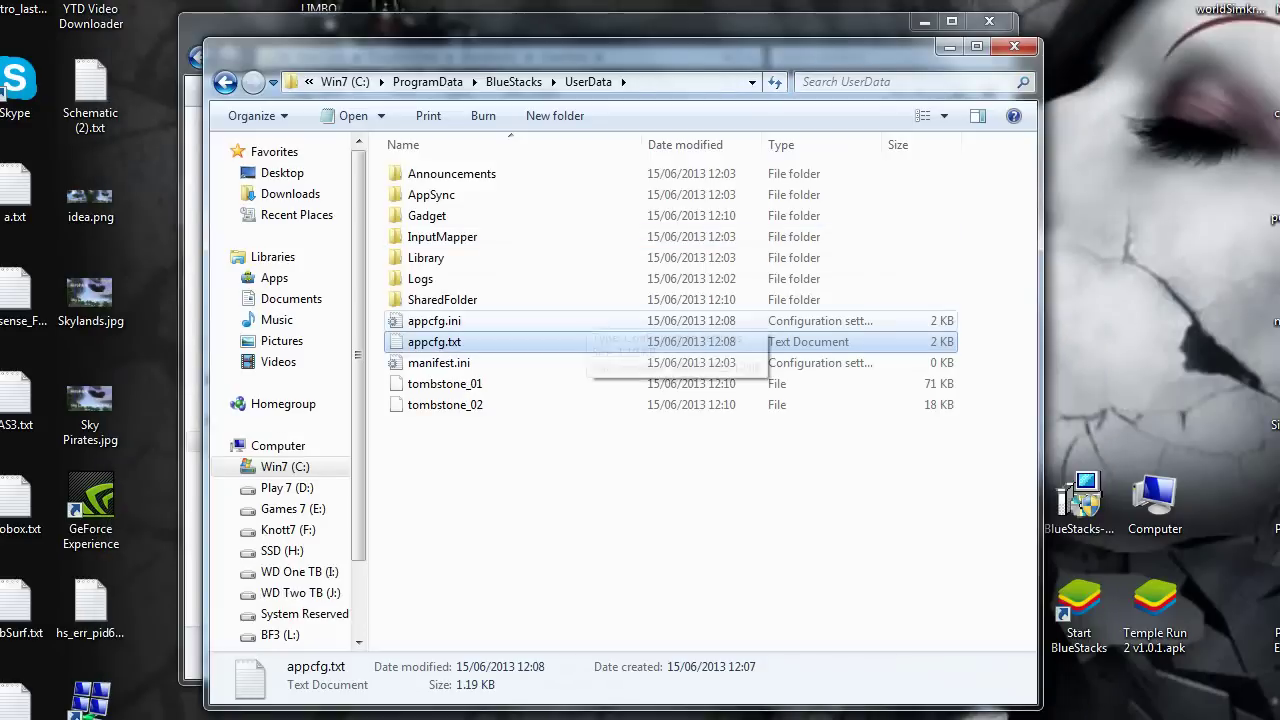
- Change appcfg.txt's extension from .txt to .ini and confirm the extension change
key("F2")
key("End")
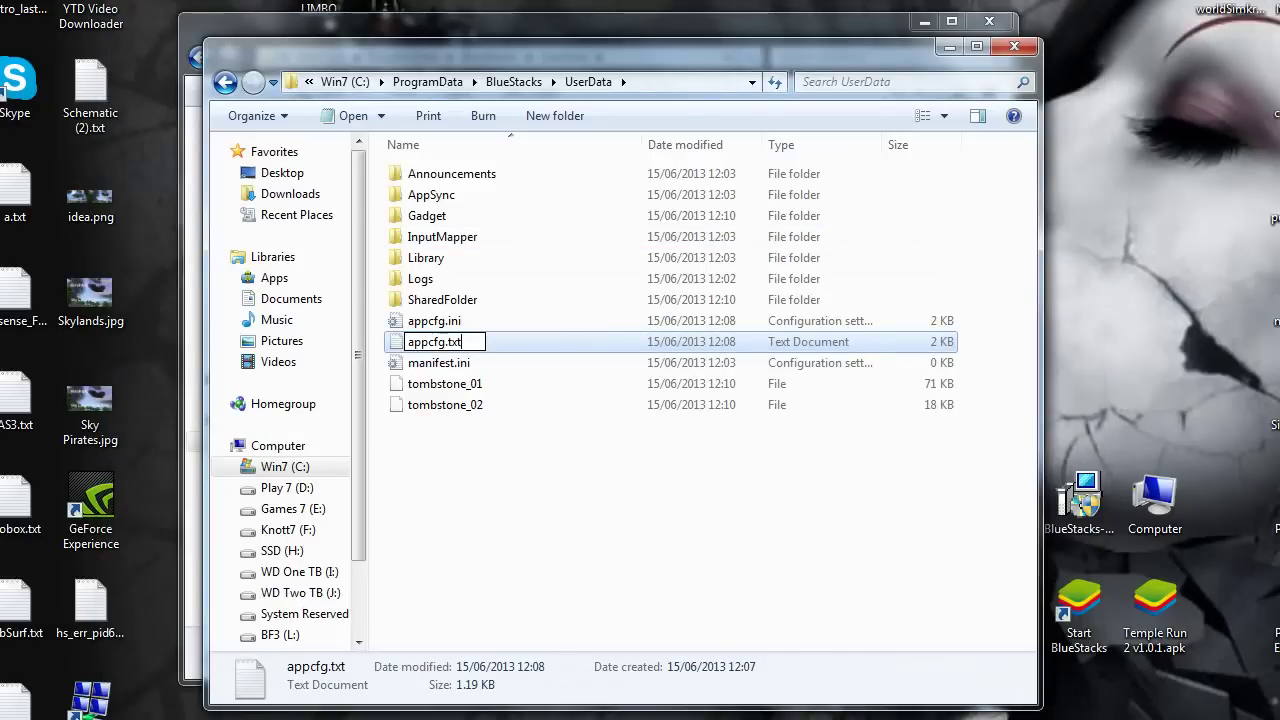
key("BackSpace")
key("BackSpace")
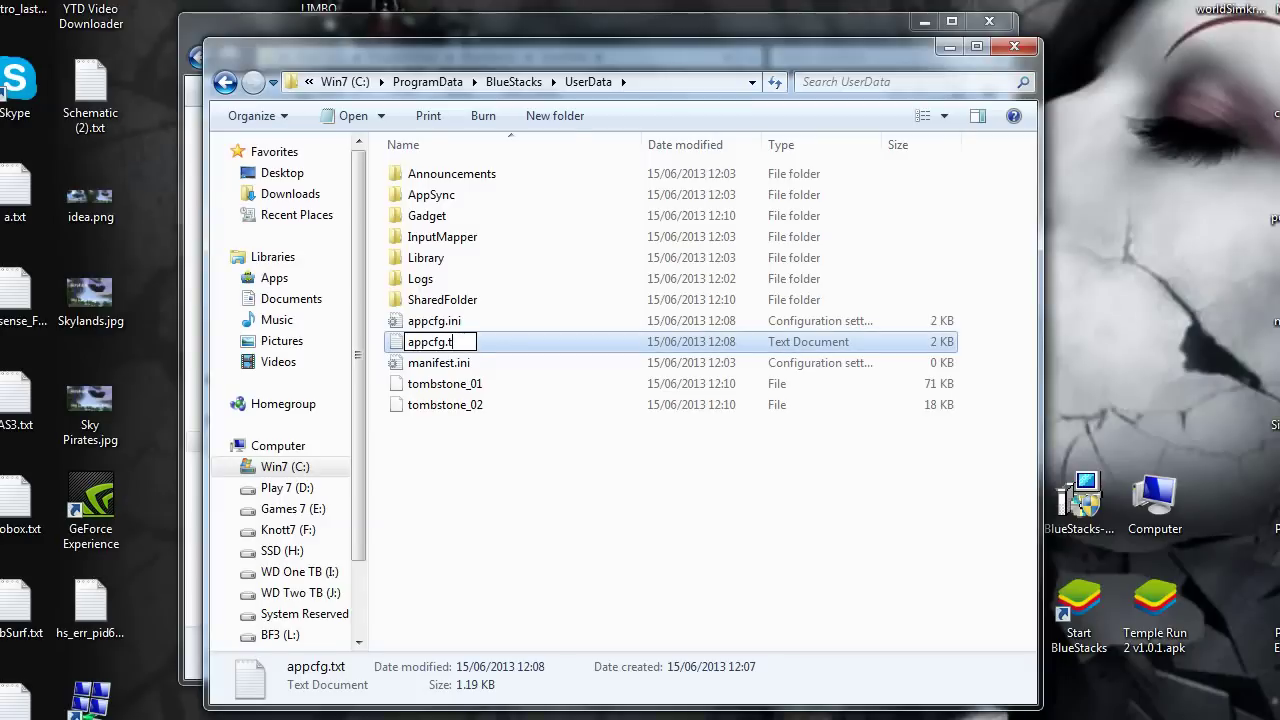
key("BackSpace")
type("ini")
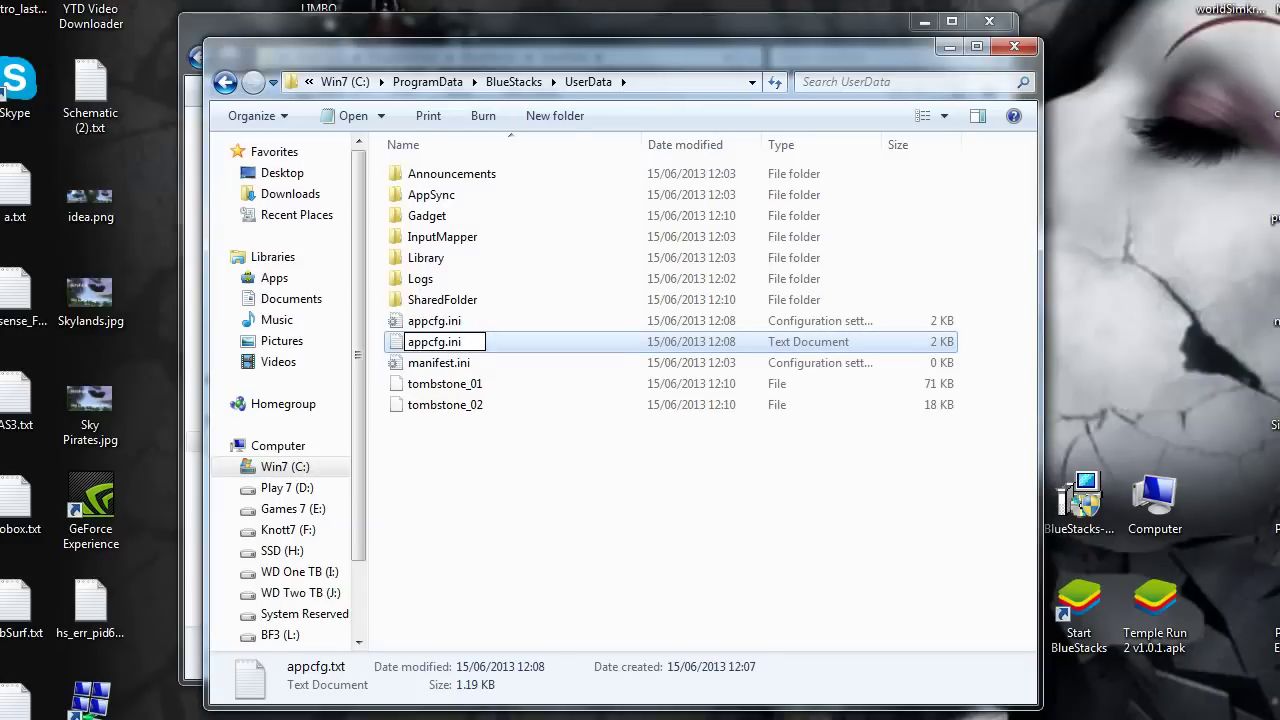
key("Return")
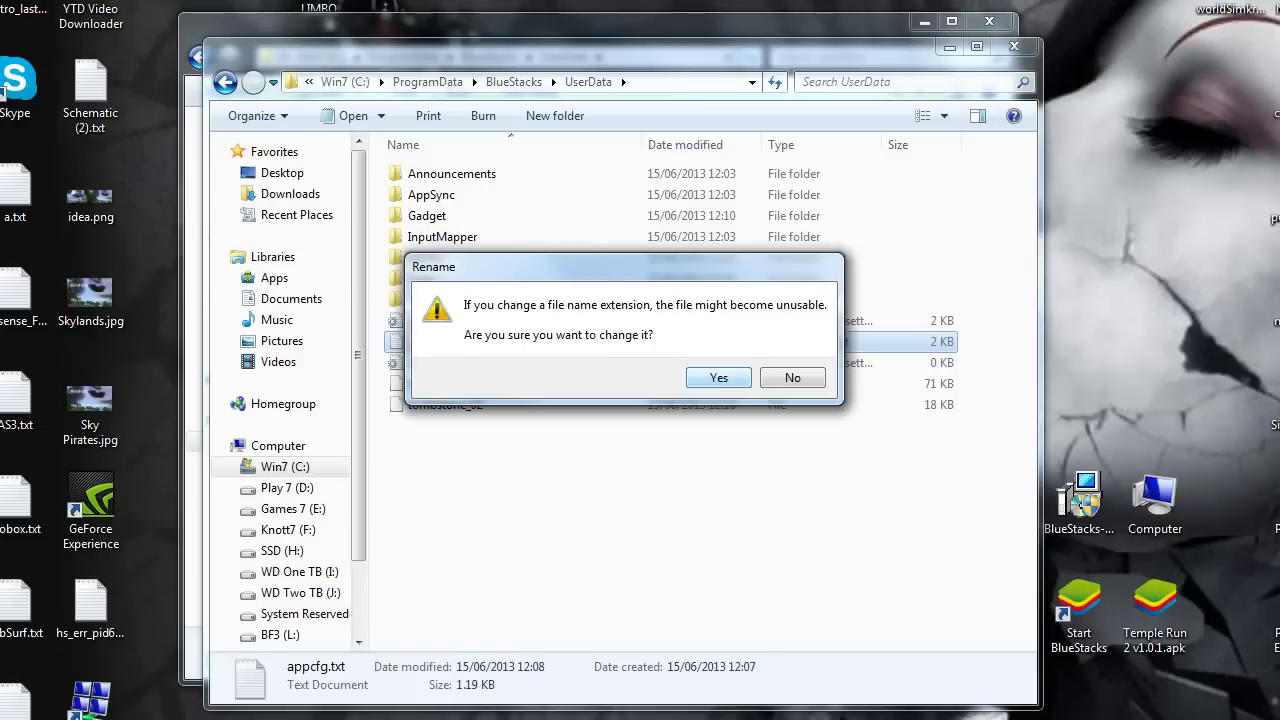
key("Return")
- Rename appcfg (2).ini to appcfg (2).txt and confirm the extension change
left_click(668, 430)
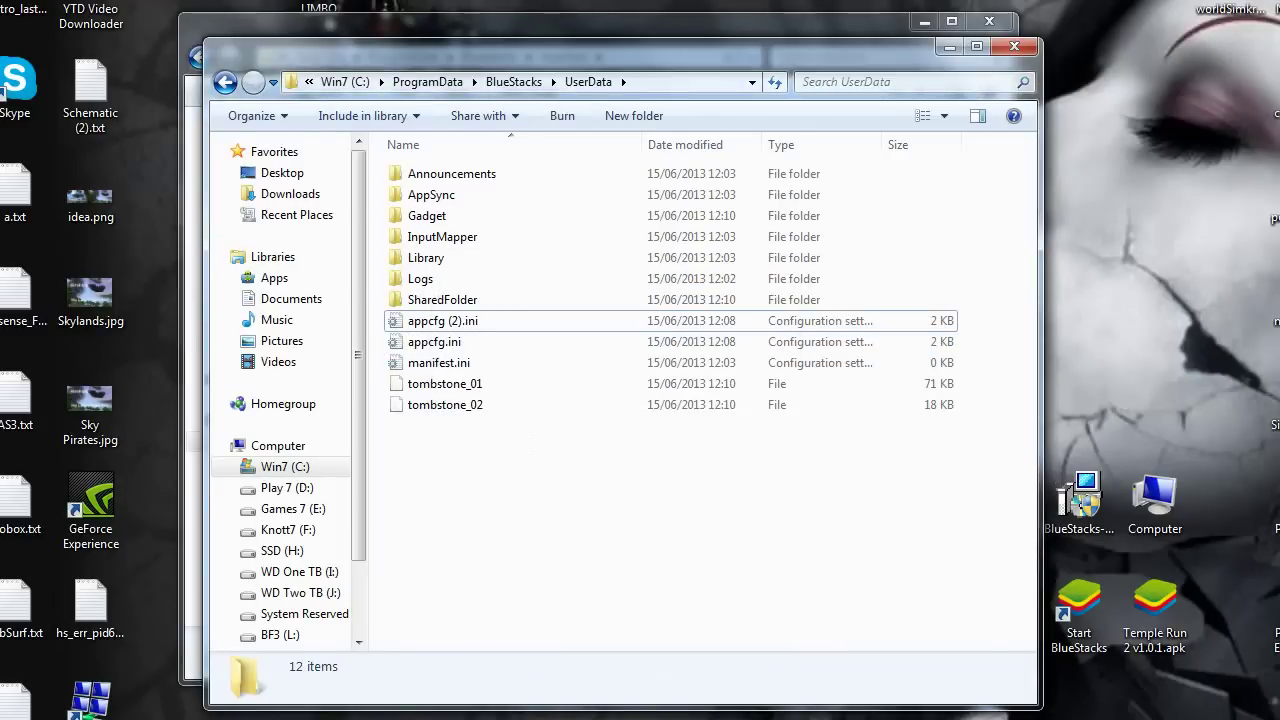
left_click(437, 321)
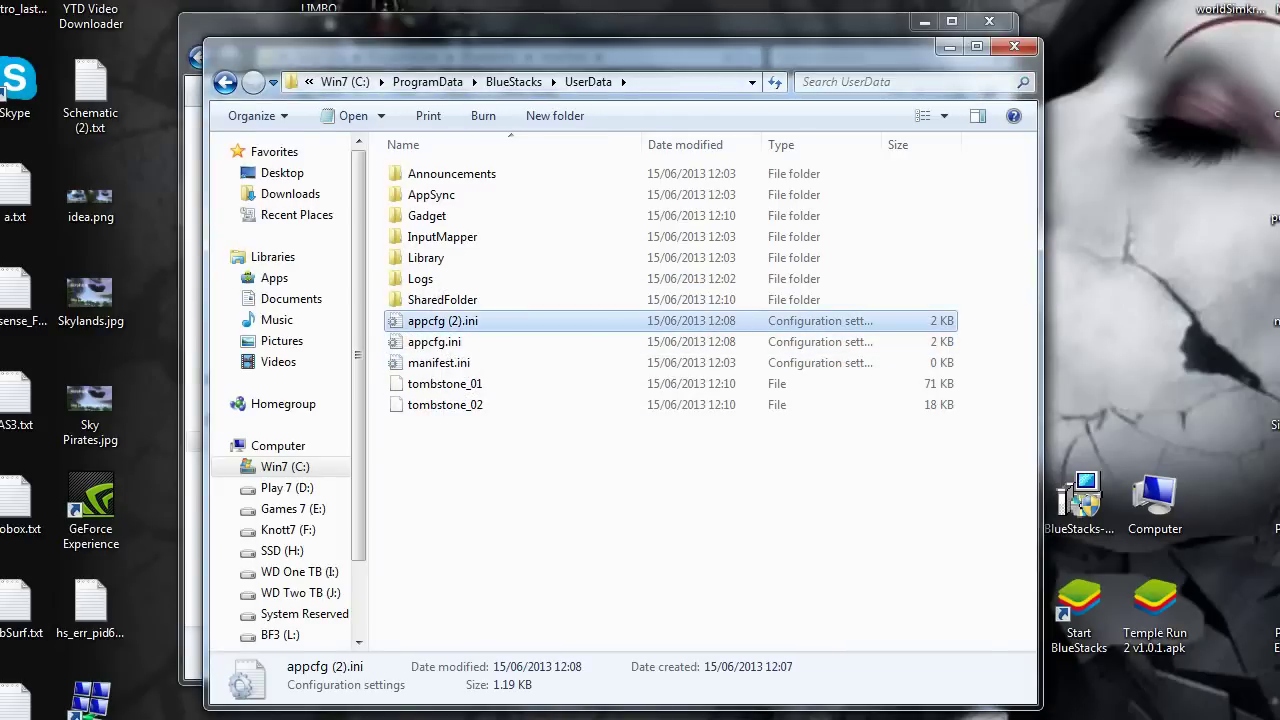
key("F2")
key("End")
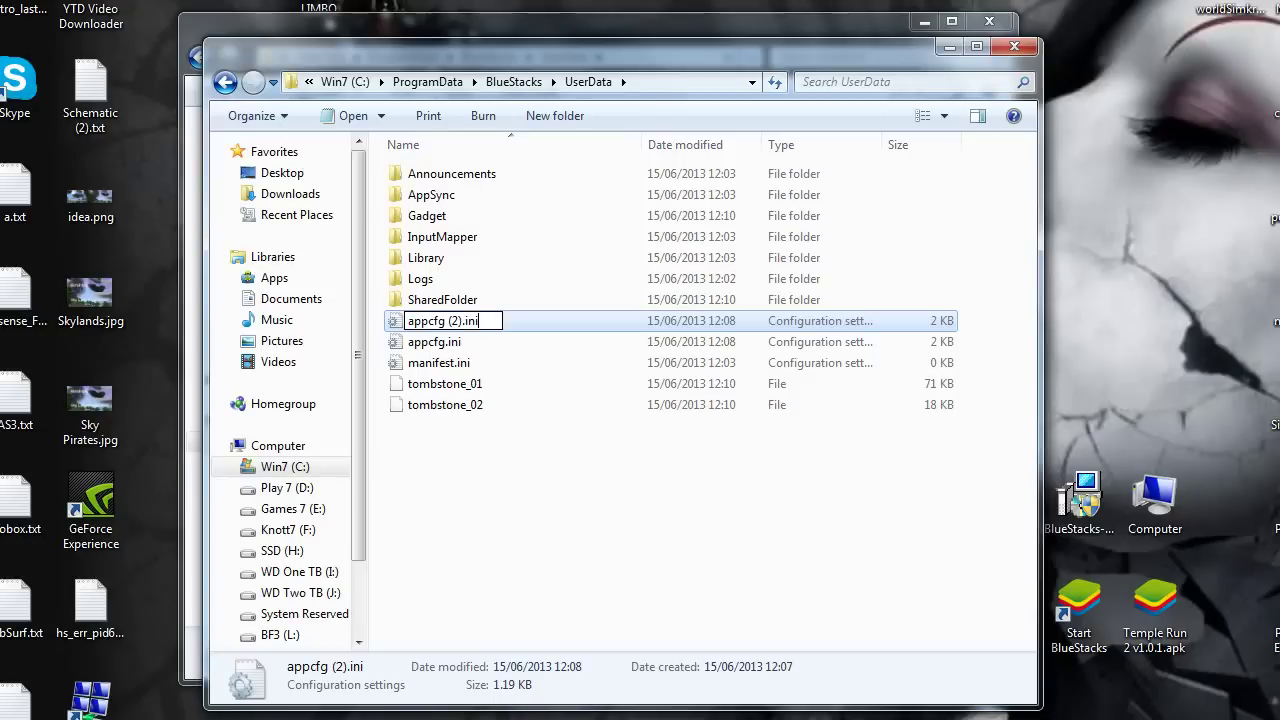
type("txt")
key("Return")
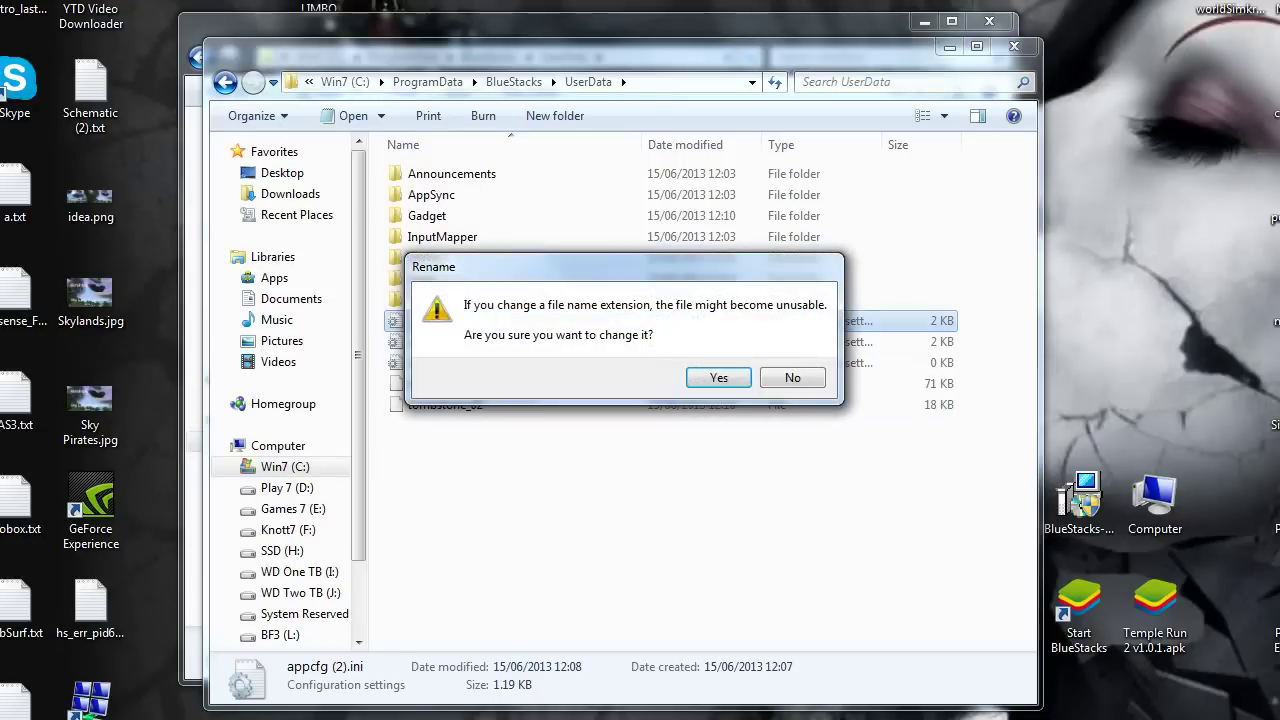
key("Return")
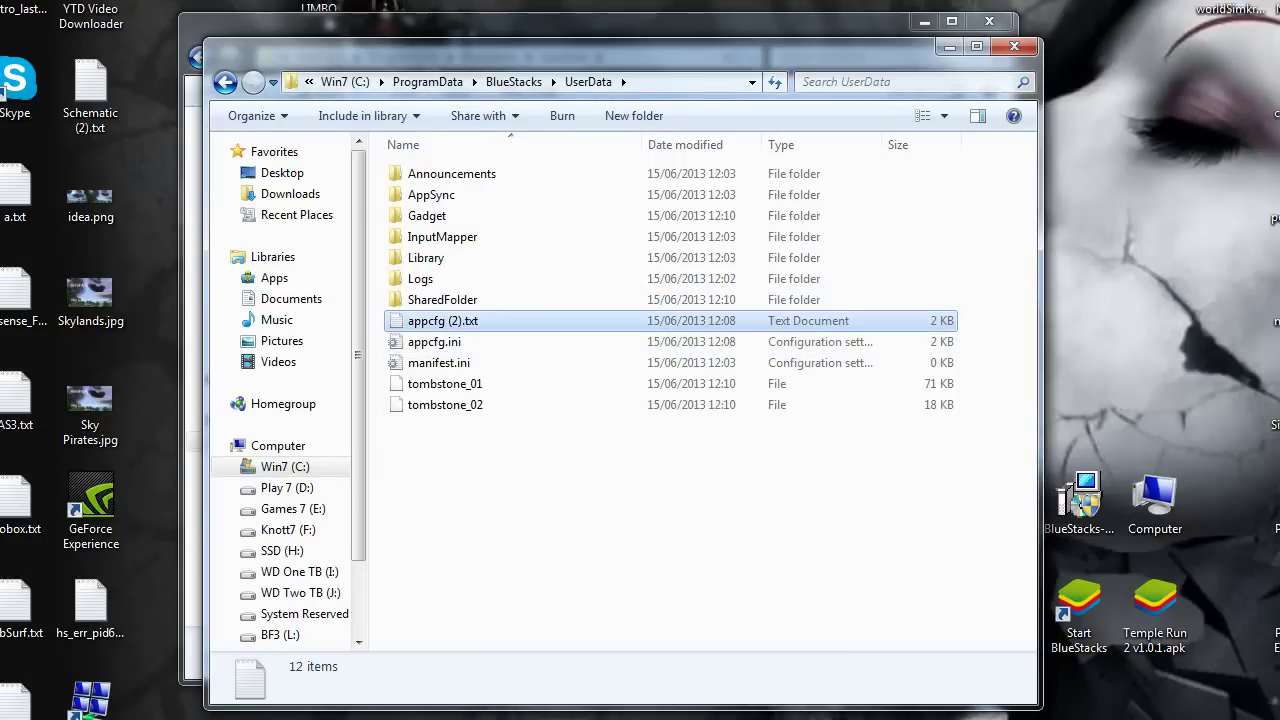
- Check the text file in Notepad, rename it to appcfg.txt, and review it again
key("Return")
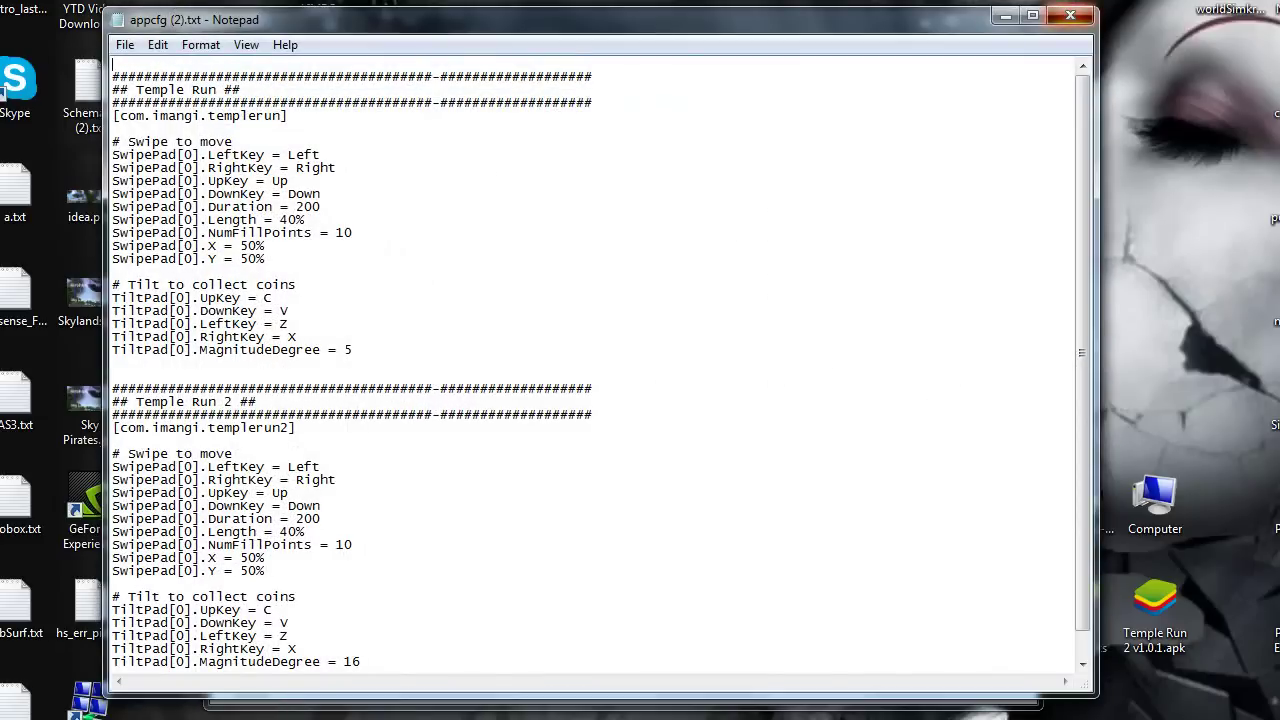
left_click(1070, 15)
left_click(460, 321)
left_click(462, 321)
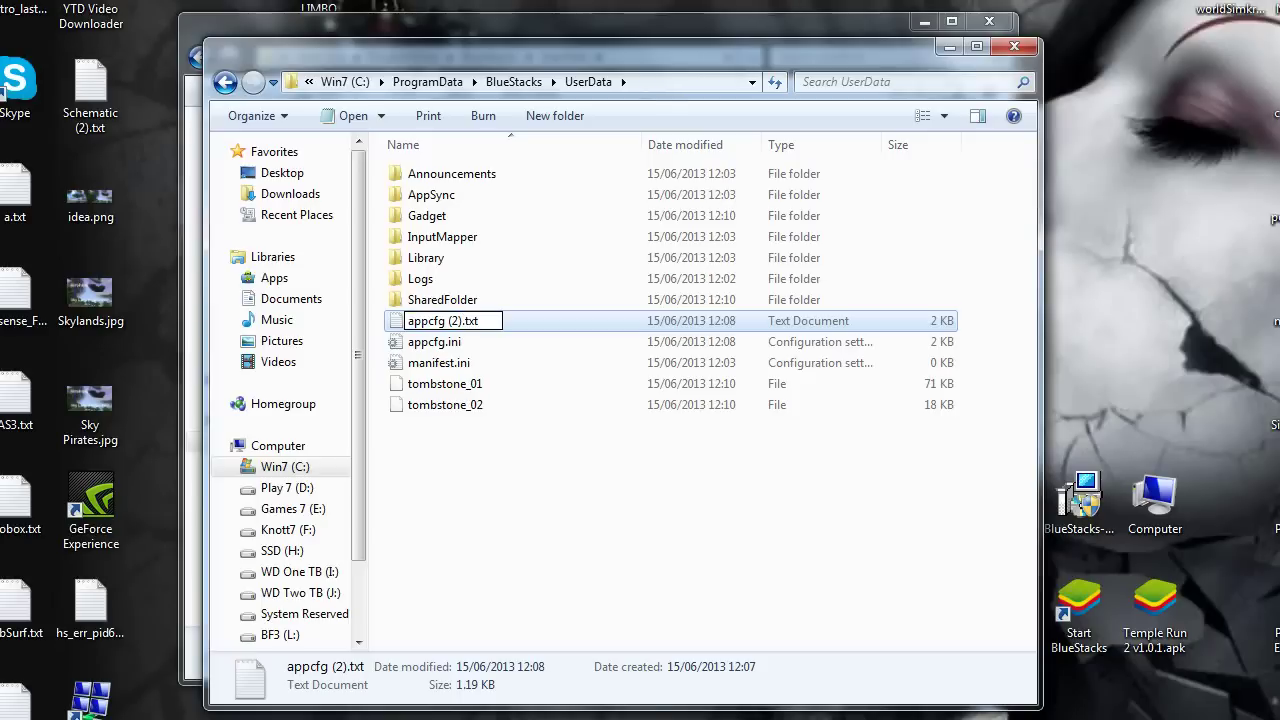
key("BackSpace")
key("BackSpace")
key("BackSpace")
key("BackSpace")
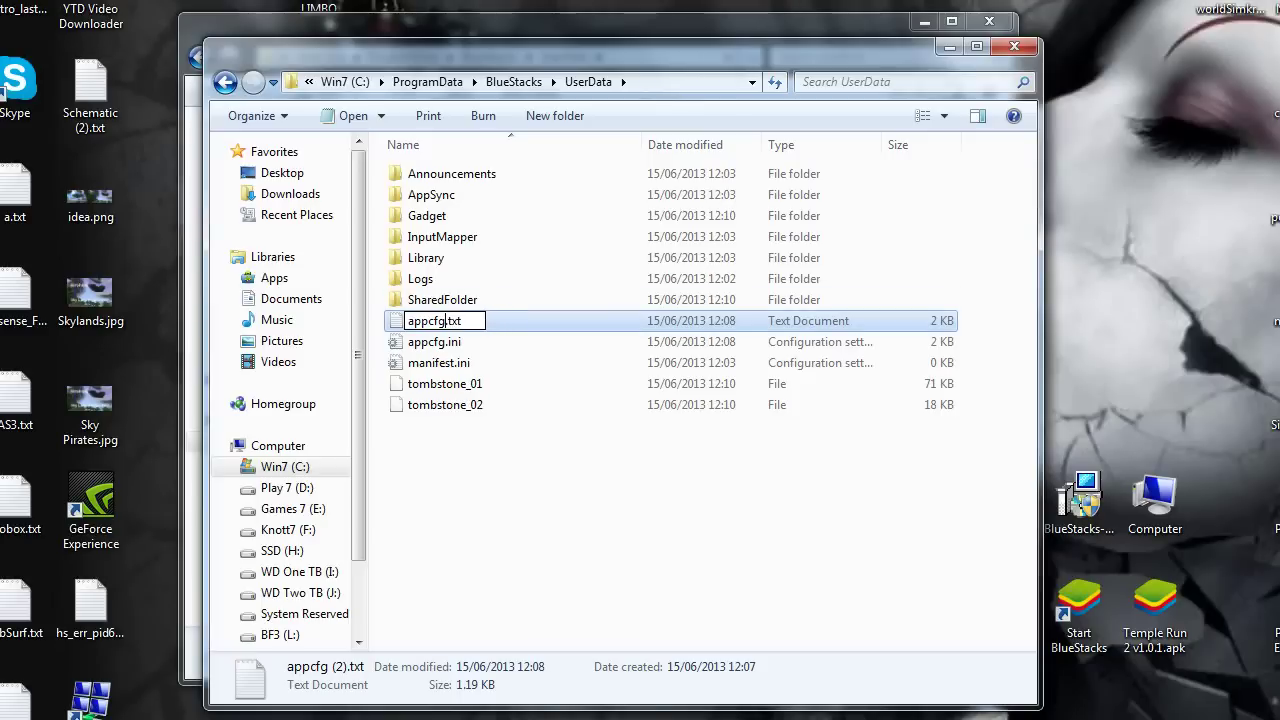
key("Return")
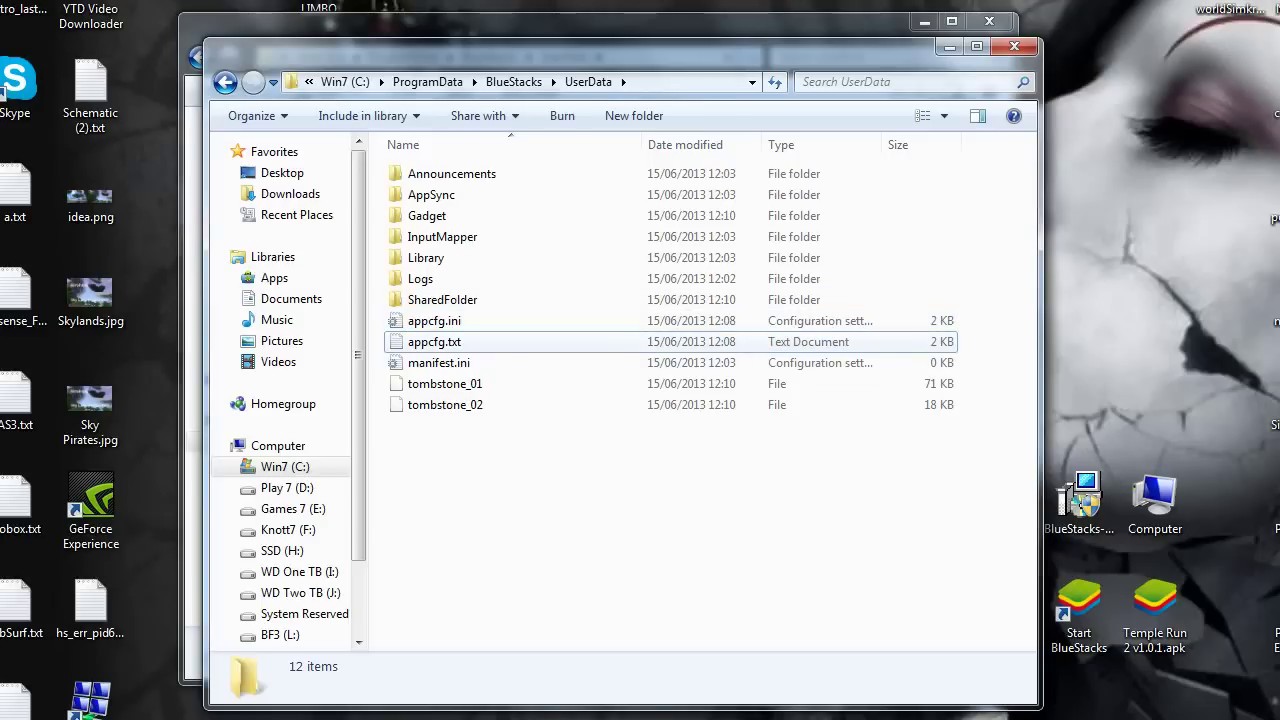
key("Return")
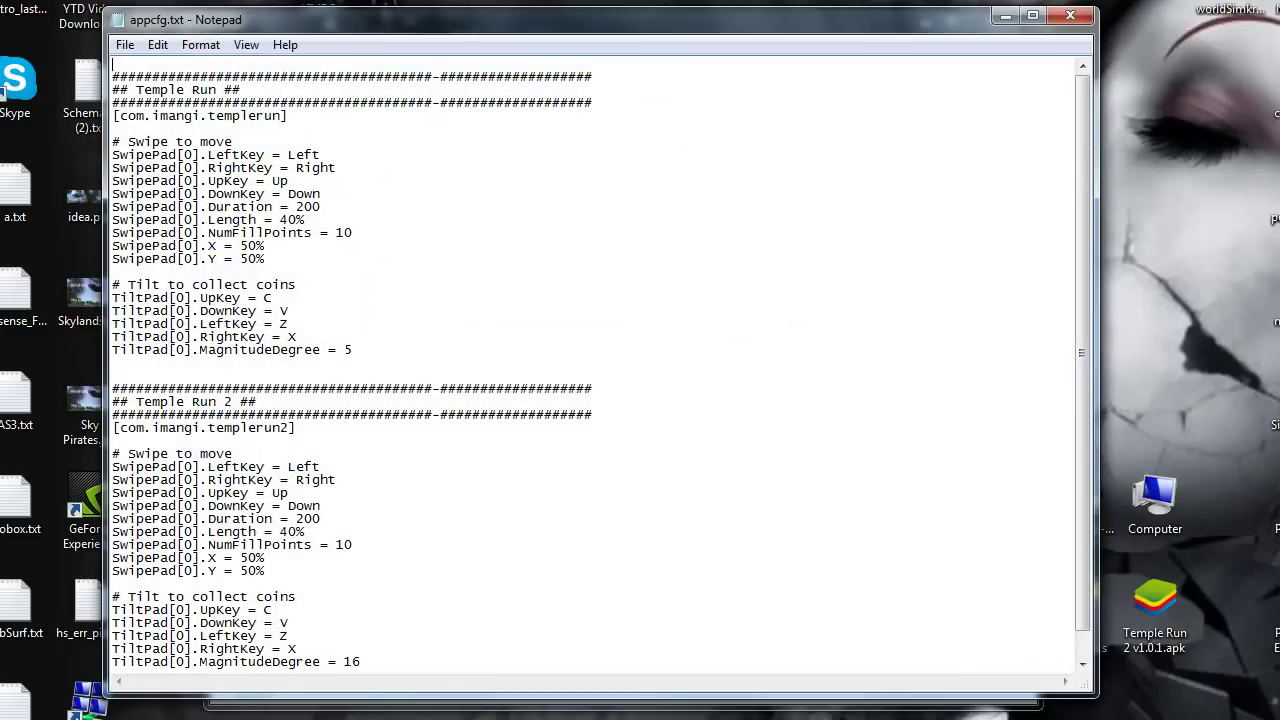
left_click(1070, 15)
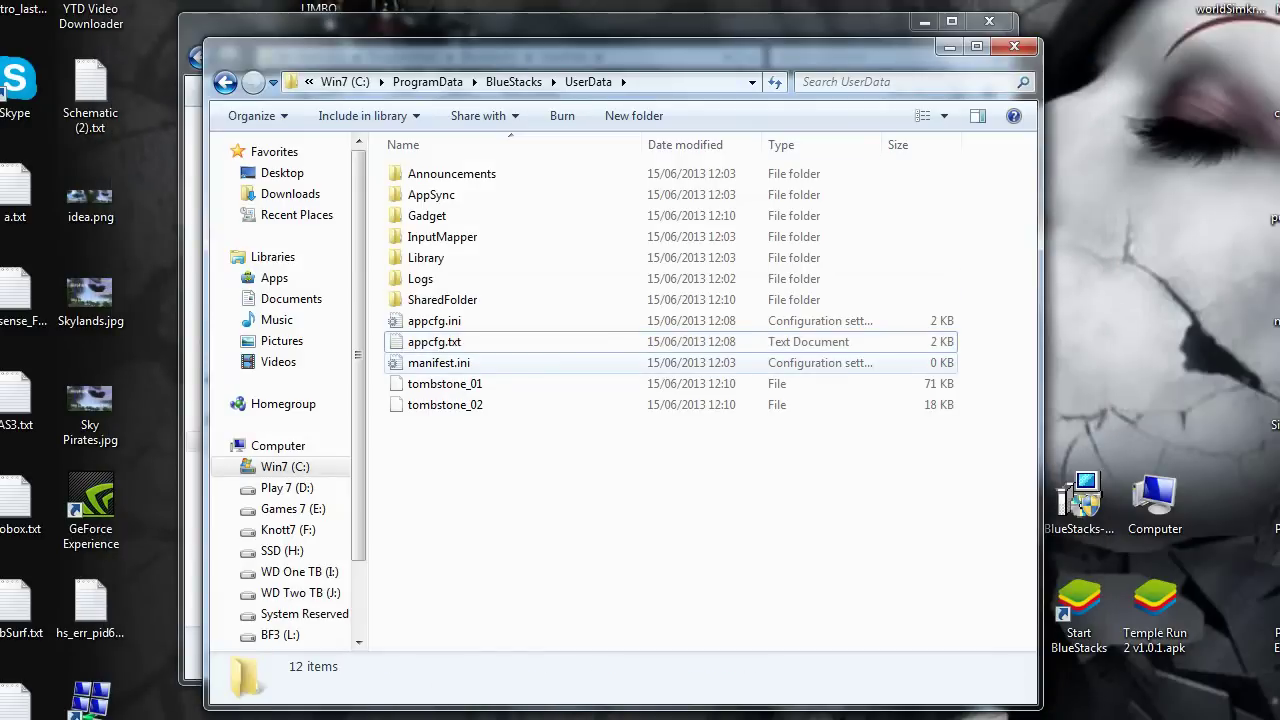